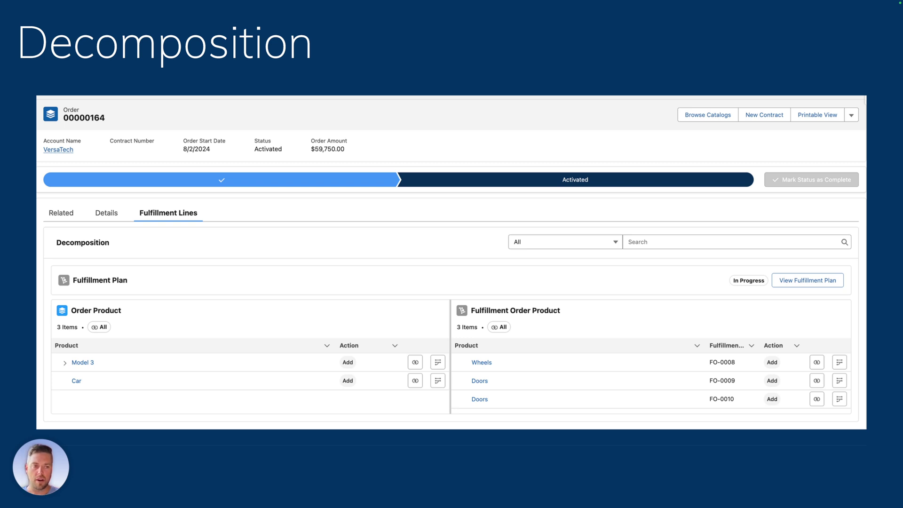
Advance the presentation to the Fulfillment Plan slide with its four-step flow.
key(Right)
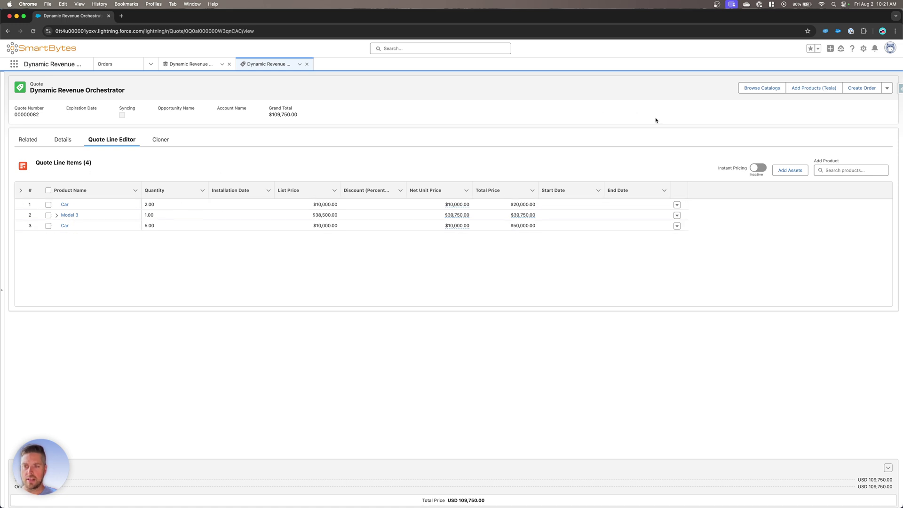
Create order 00000165 from the $109,750 quote and open the new order record.
click(861, 88)
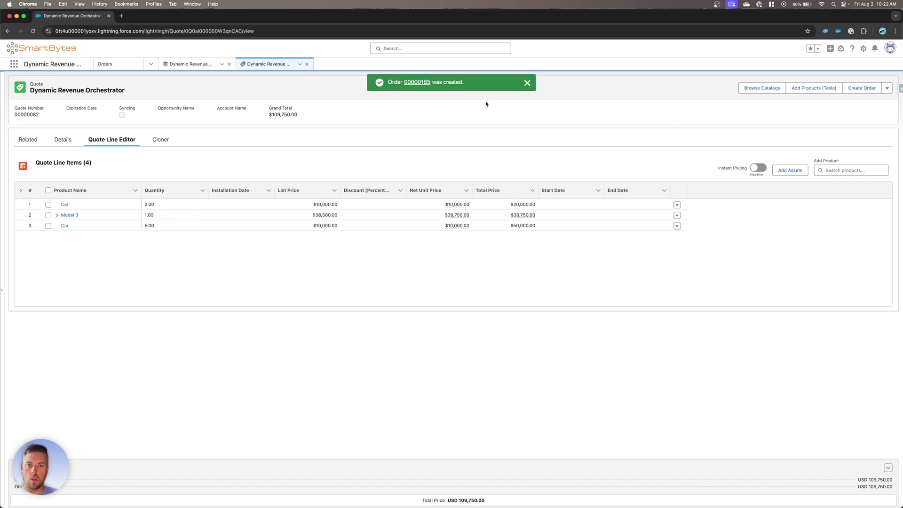
click(415, 85)
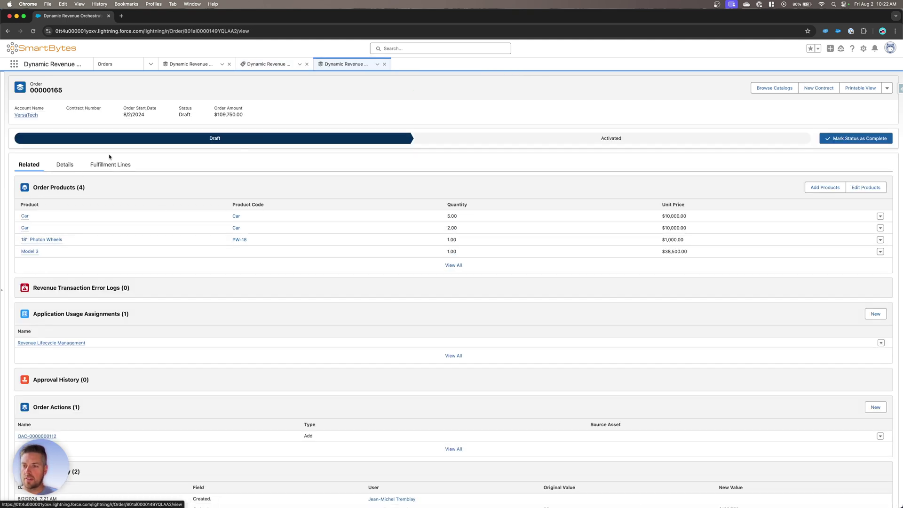
Set order 00000165 to Activated, then reload to see its five fulfillment order products.
click(104, 167)
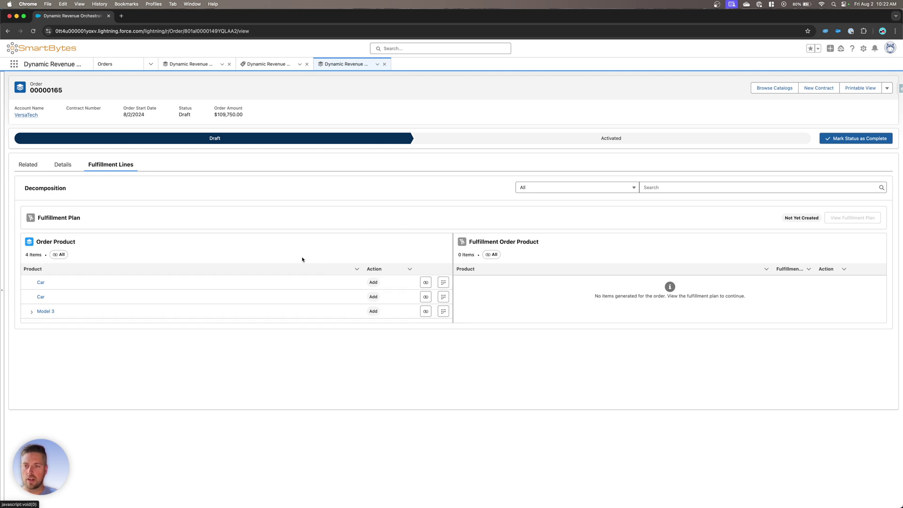
click(766, 141)
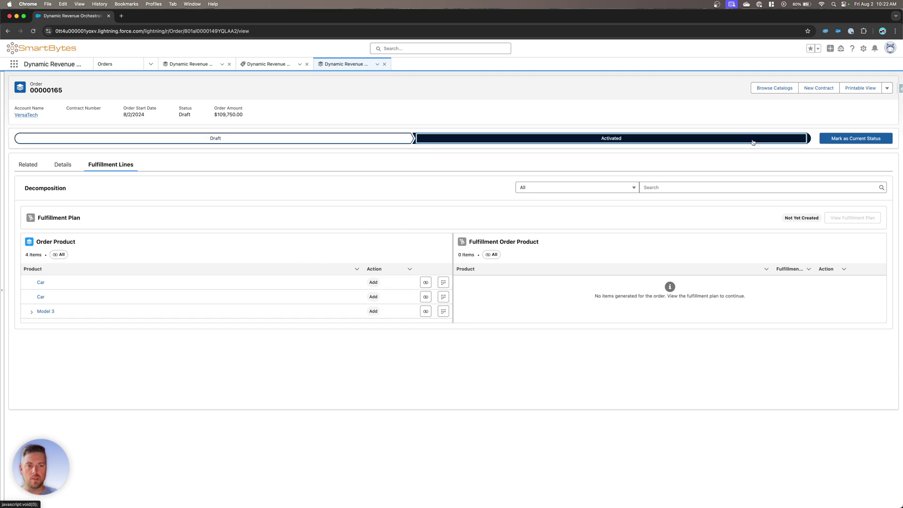
click(844, 138)
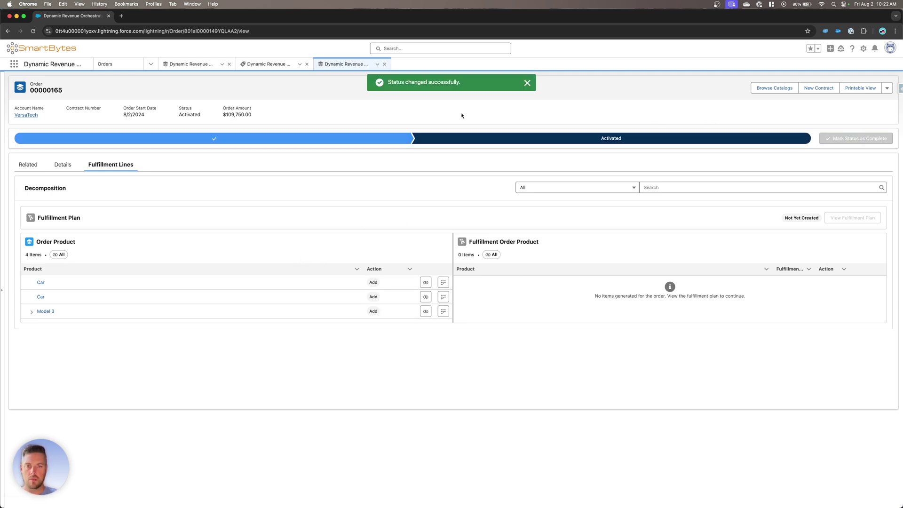
click(32, 32)
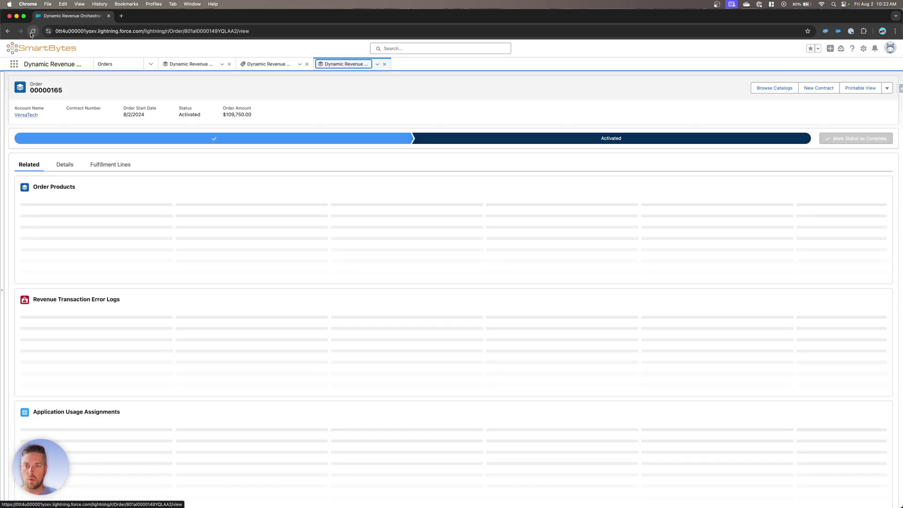
click(120, 167)
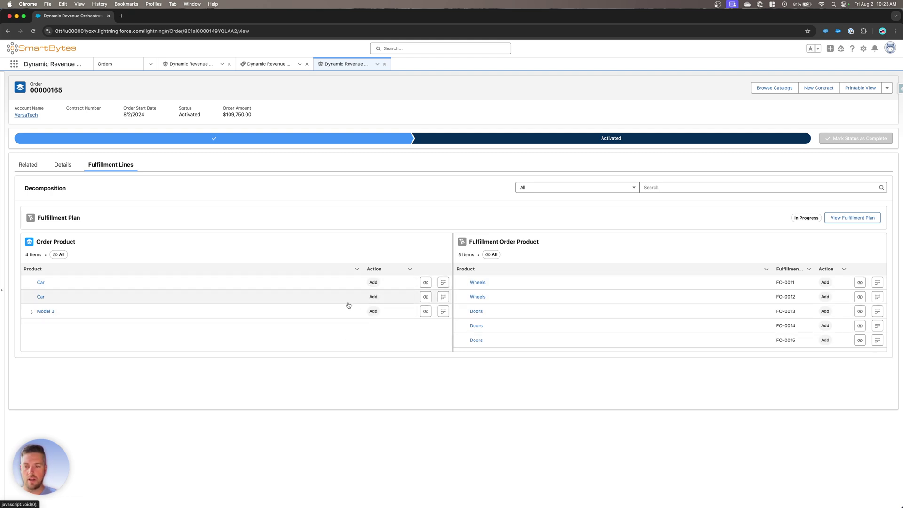
Filter fulfillment items by the Car and Model 3 lines, then open fulfillment plan 000000010.
click(425, 283)
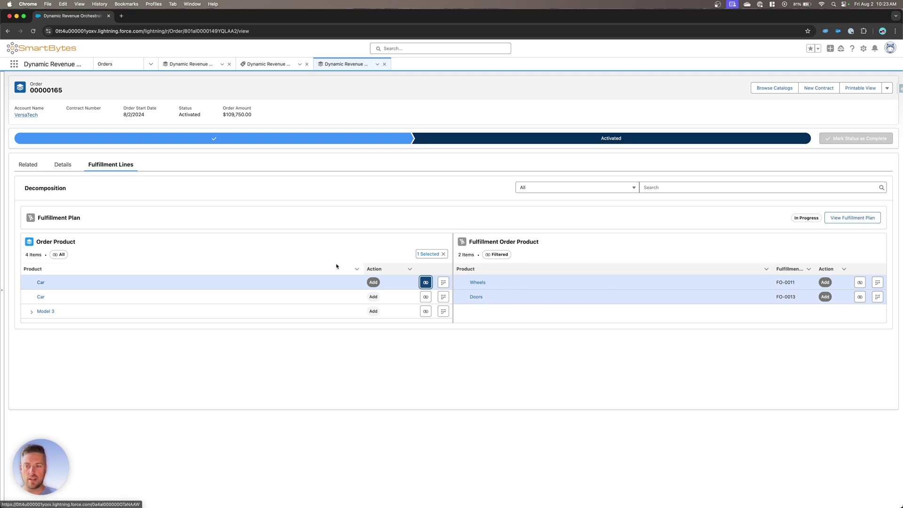
click(426, 282)
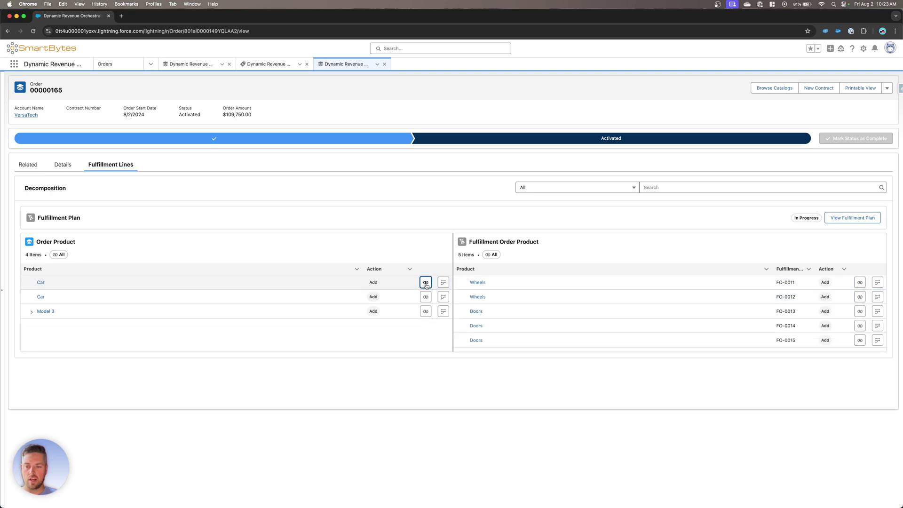
click(426, 311)
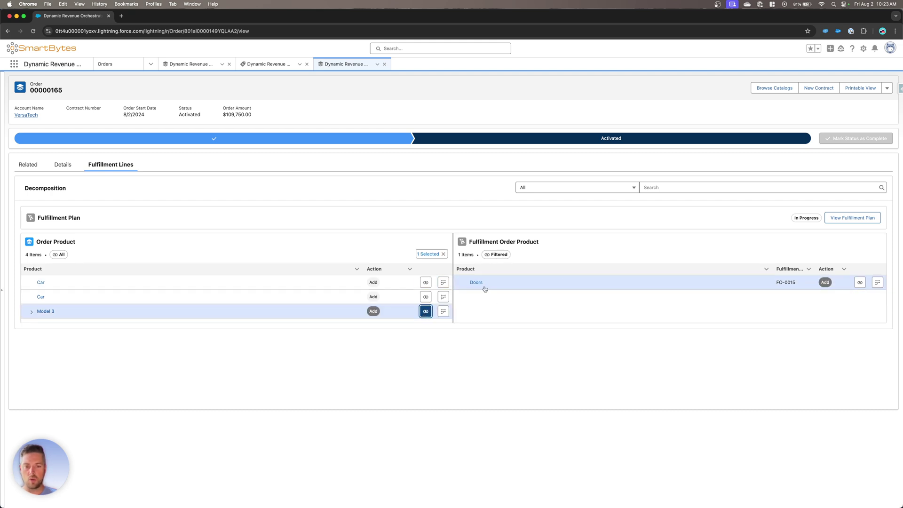
click(425, 311)
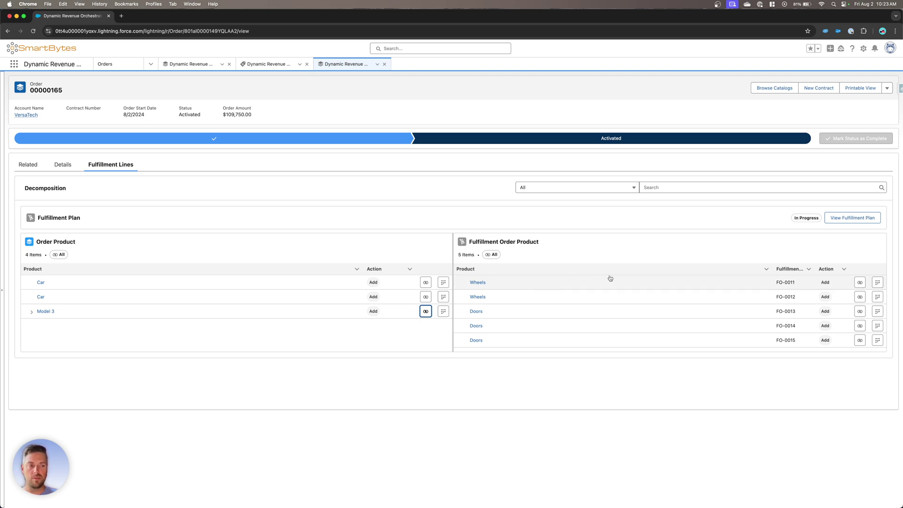
click(851, 217)
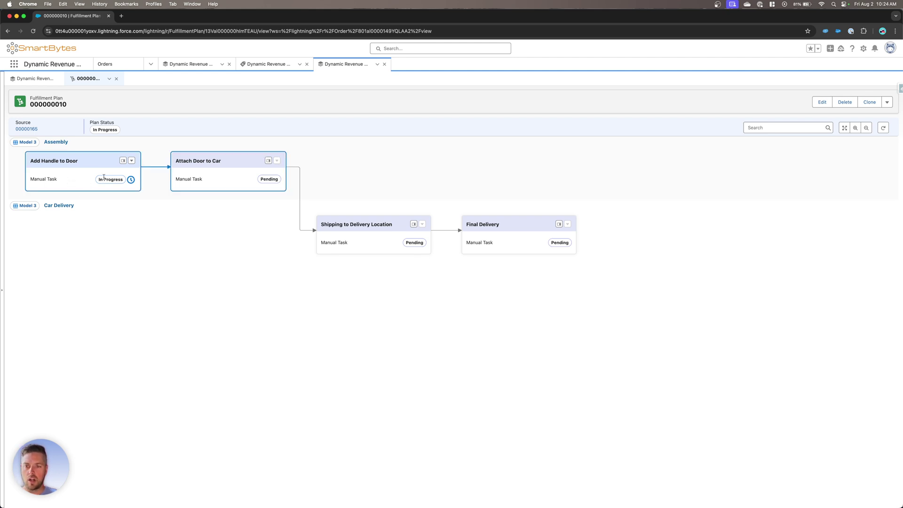
Show Add Handle to Door's On Time timing: 30-minute SLA, expected completion 9:22 AM.
click(131, 179)
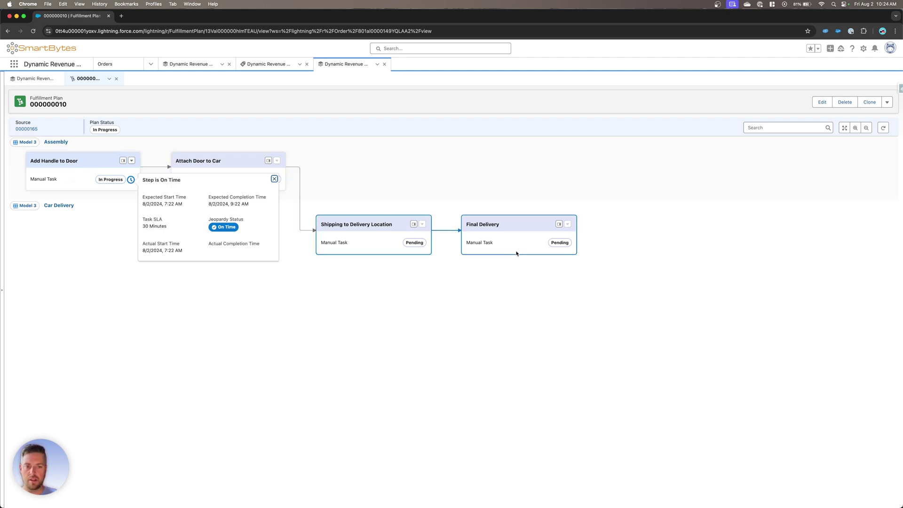
click(142, 317)
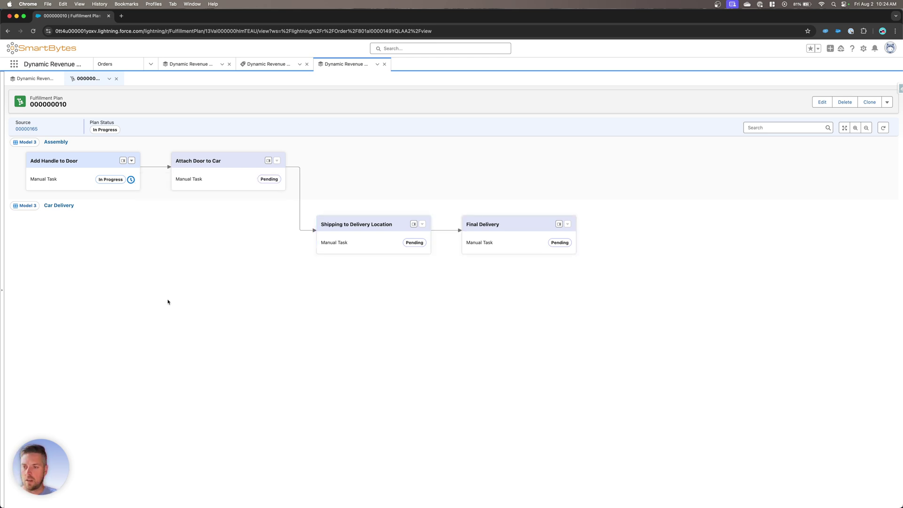
click(133, 182)
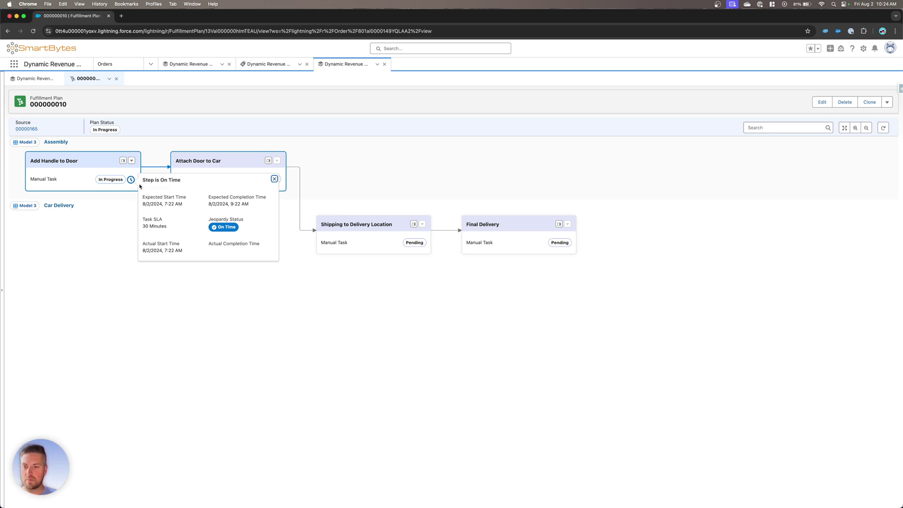
Check the actions and timing details of the Add Handle to Door step.
click(132, 161)
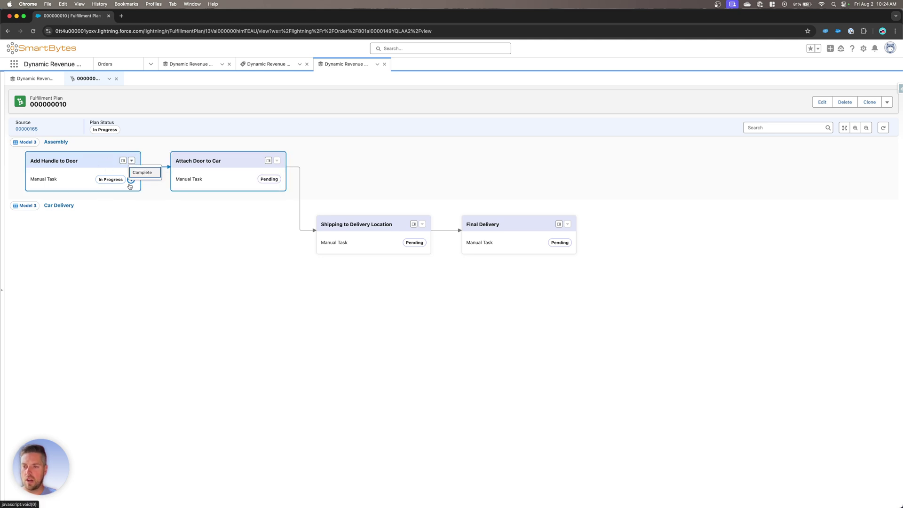
click(131, 180)
click(131, 180)
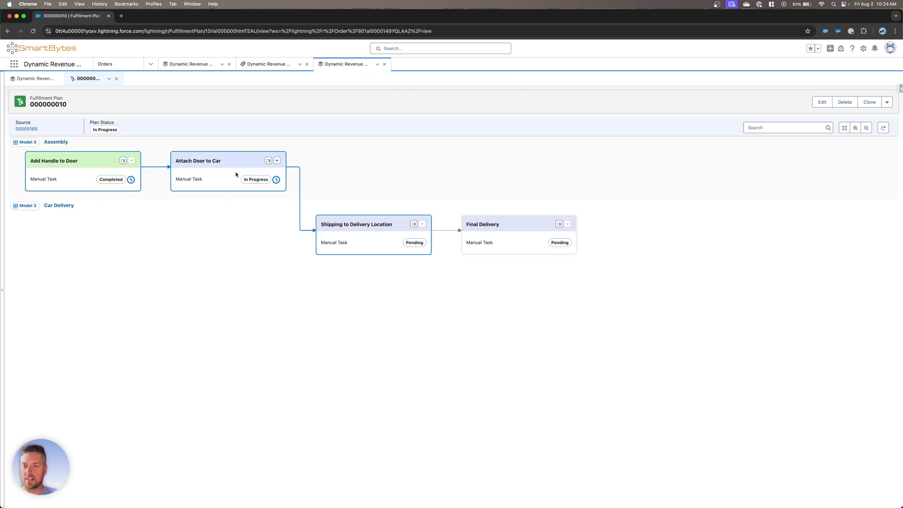
Mark Attach Door to Car Complete and review its In Jeopardy SLA timing.
click(276, 179)
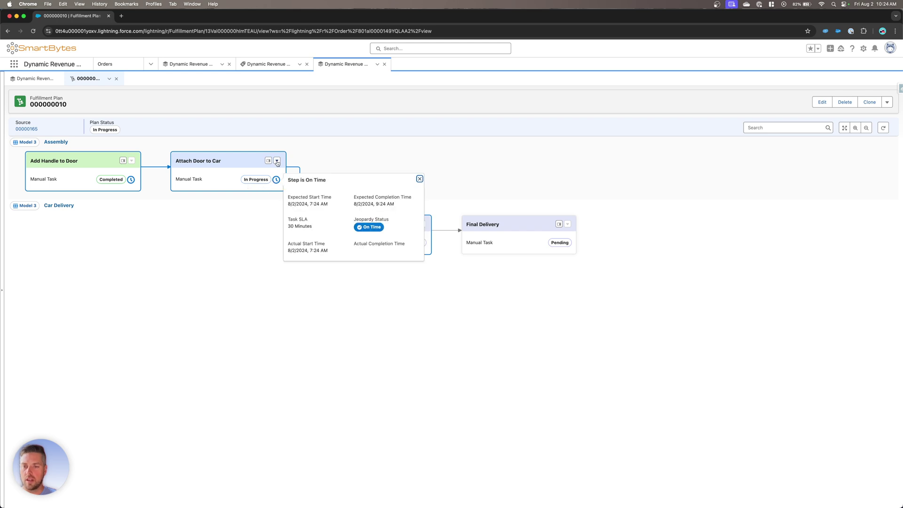
click(277, 161)
click(288, 175)
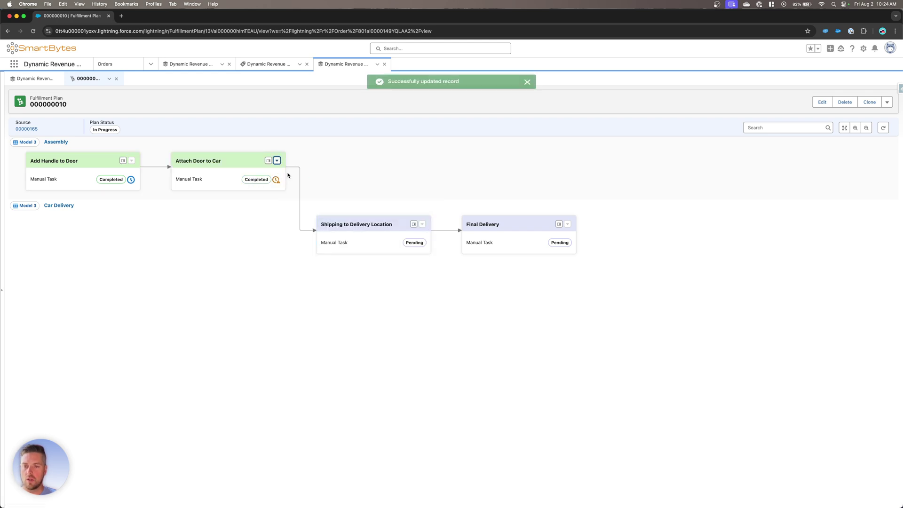
click(276, 180)
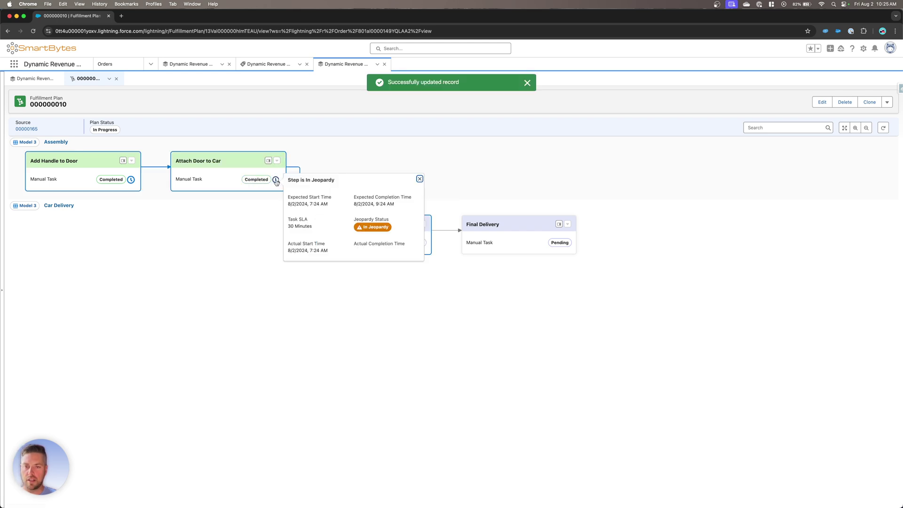
click(335, 165)
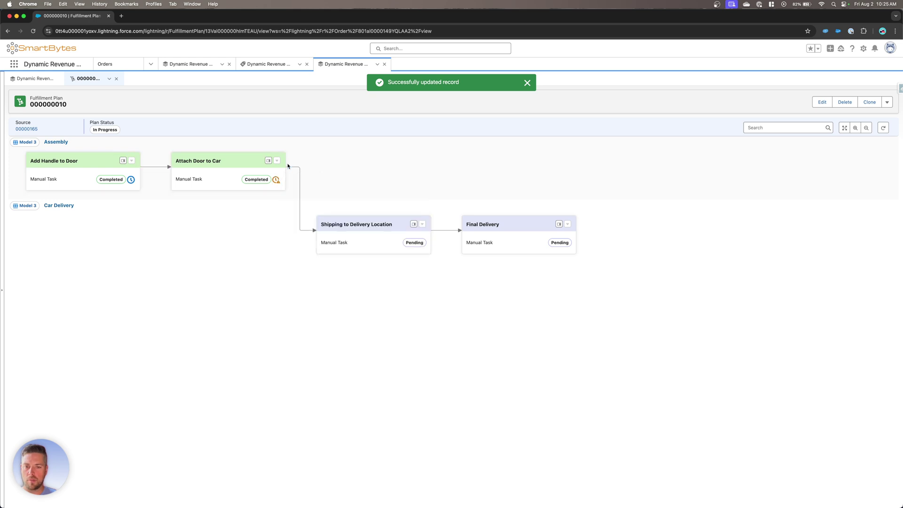
click(276, 179)
click(219, 280)
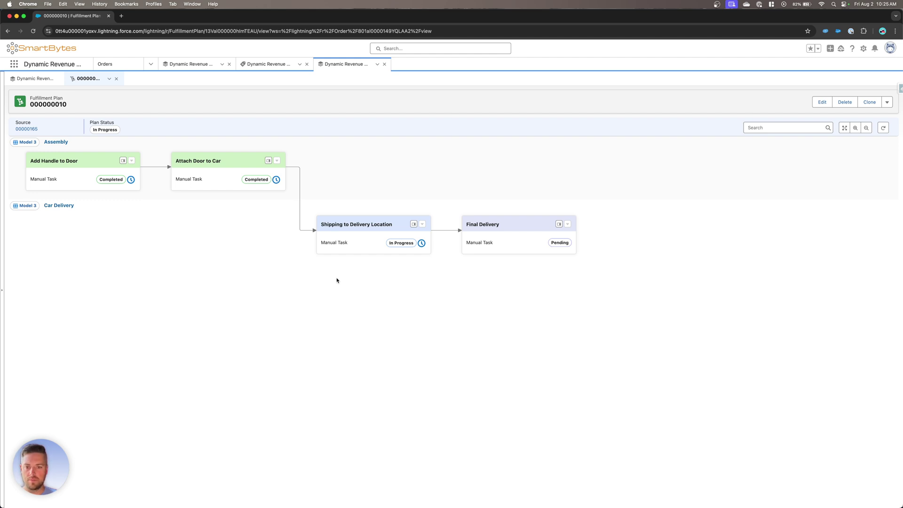
Inspect Shipping to Delivery Location's details (ManualTask, Car Delivery group) and its step dependencies.
click(414, 224)
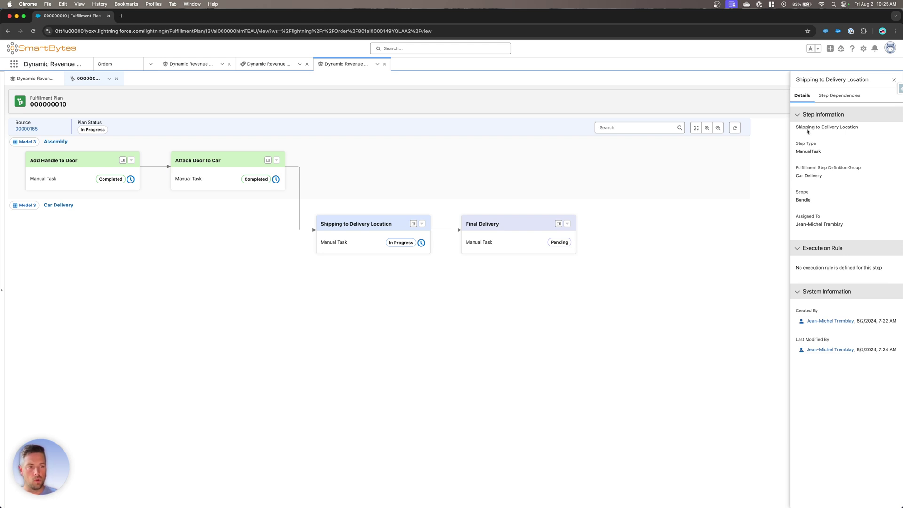
double_click(810, 151)
click(796, 141)
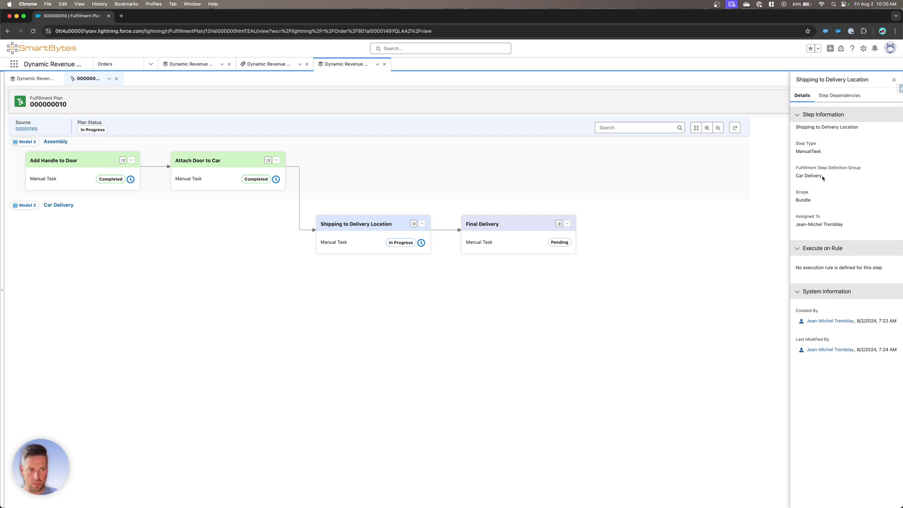
drag(822, 178, 793, 170)
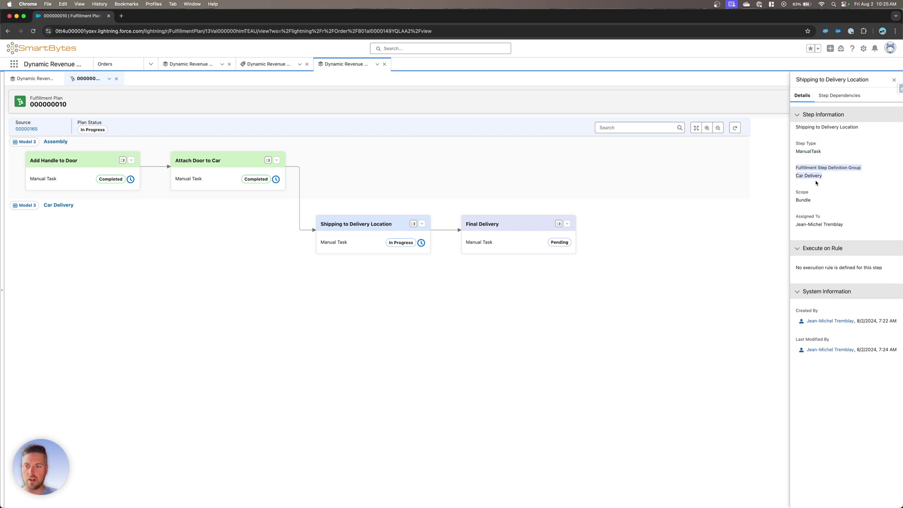
click(804, 190)
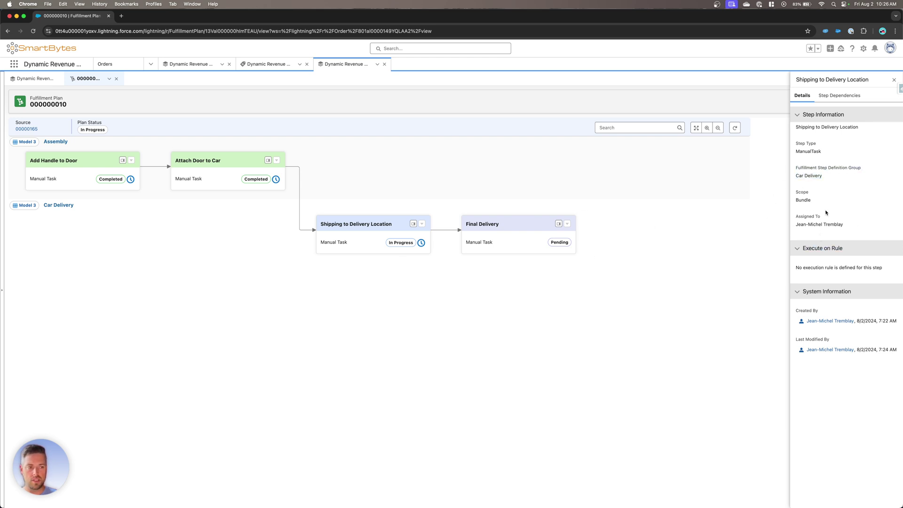
click(839, 95)
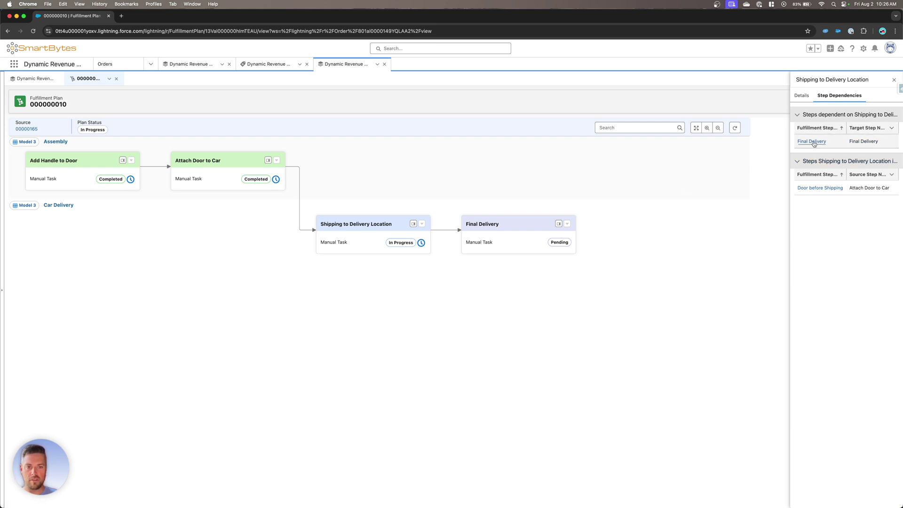
Mark Final Delivery Complete, check its SLA timing, and return to order 00000165.
click(568, 224)
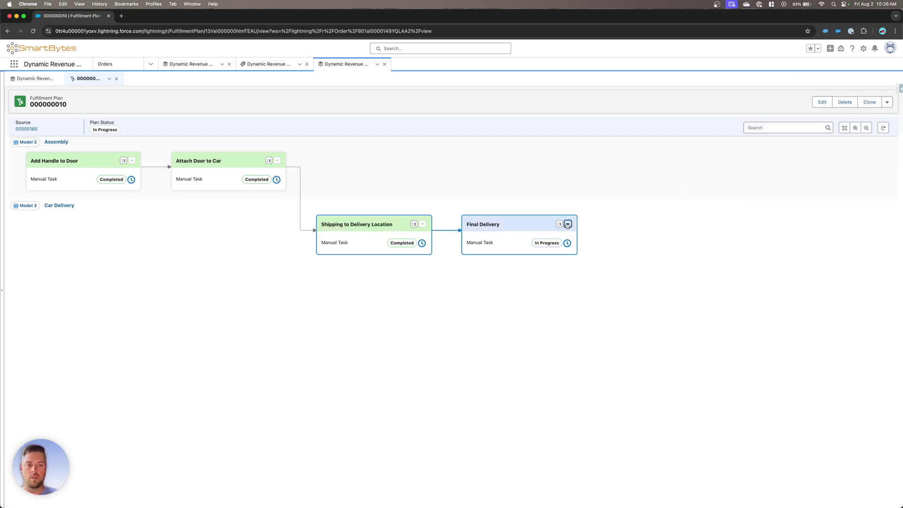
click(576, 236)
click(567, 243)
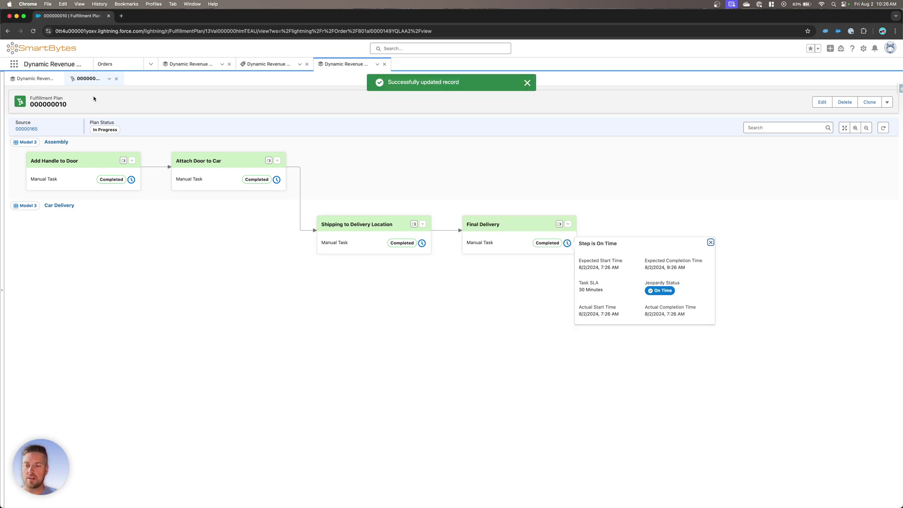
click(193, 86)
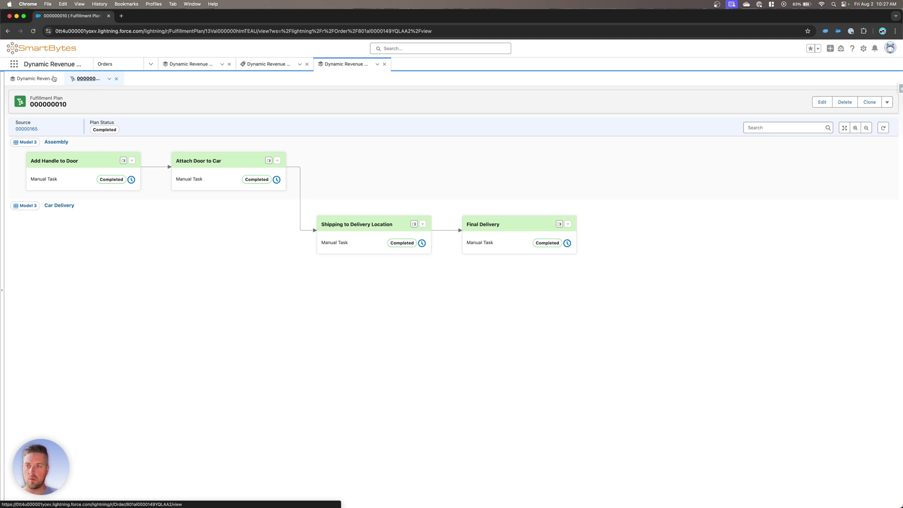
click(34, 78)
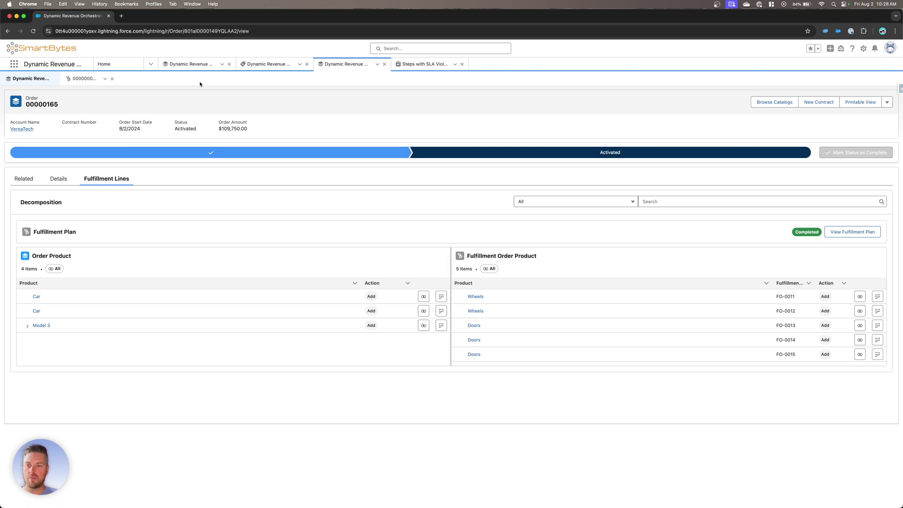
Go to the Dynamic Revenue Orchestrator home page and bring up link options for plan 000000008.
click(100, 68)
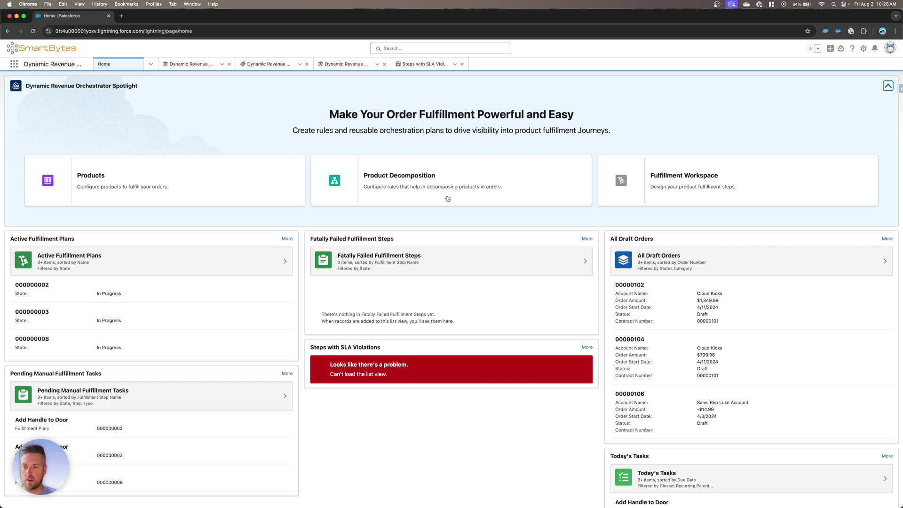
scroll(447, 198, down, 3)
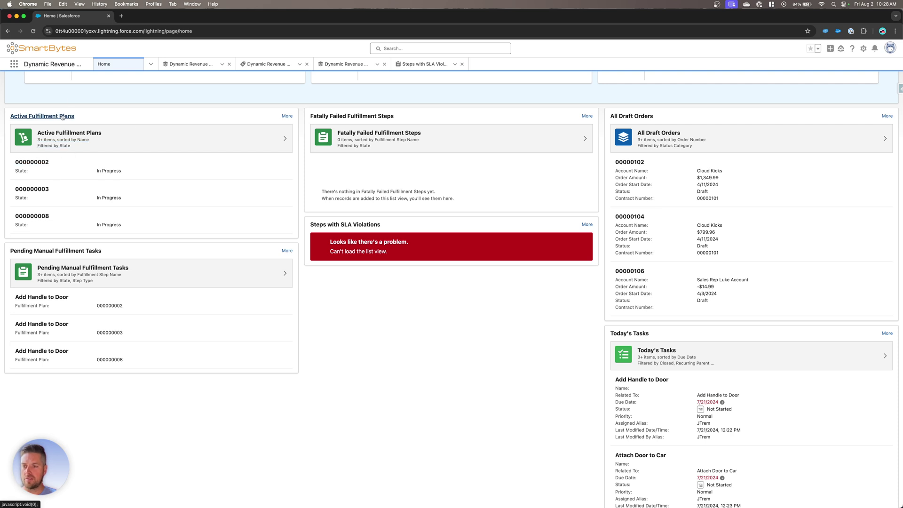
right_click(24, 214)
Open plan 000000008 and view the Overdue Add Handle to Door step's 30-minute SLA.
click(57, 221)
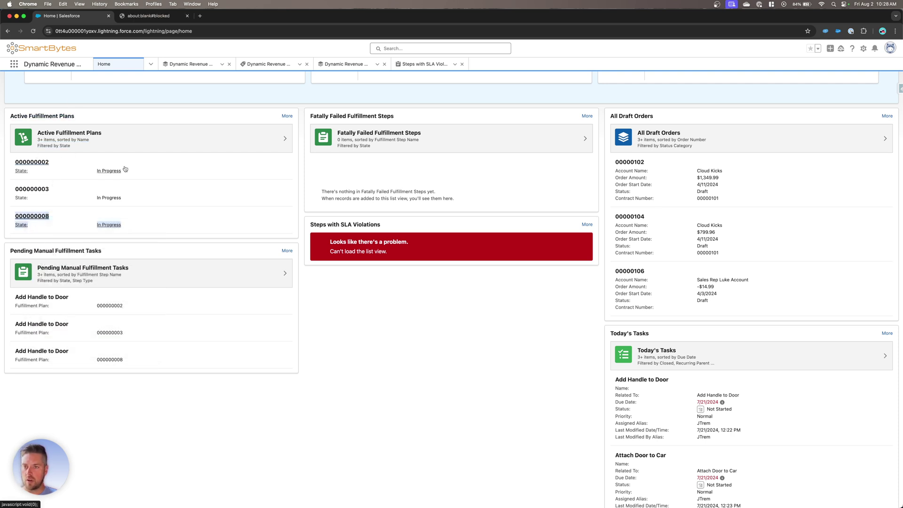
click(28, 219)
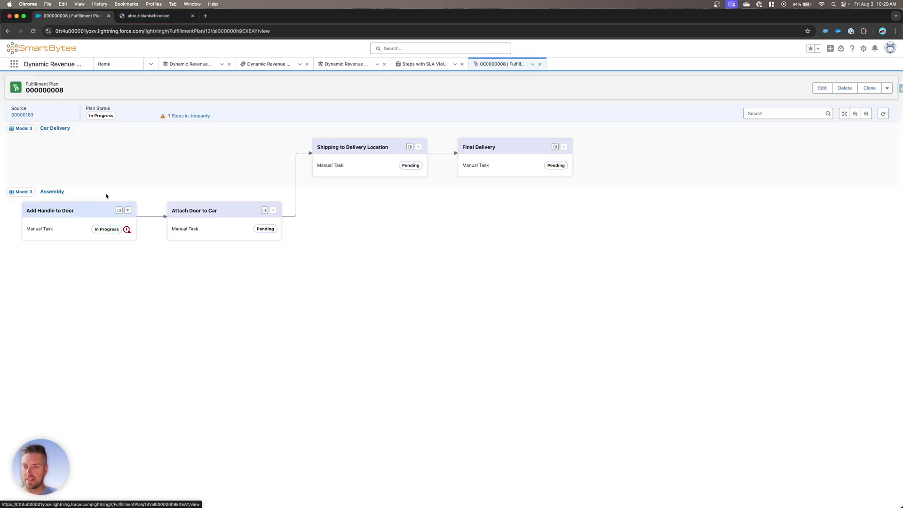
click(127, 229)
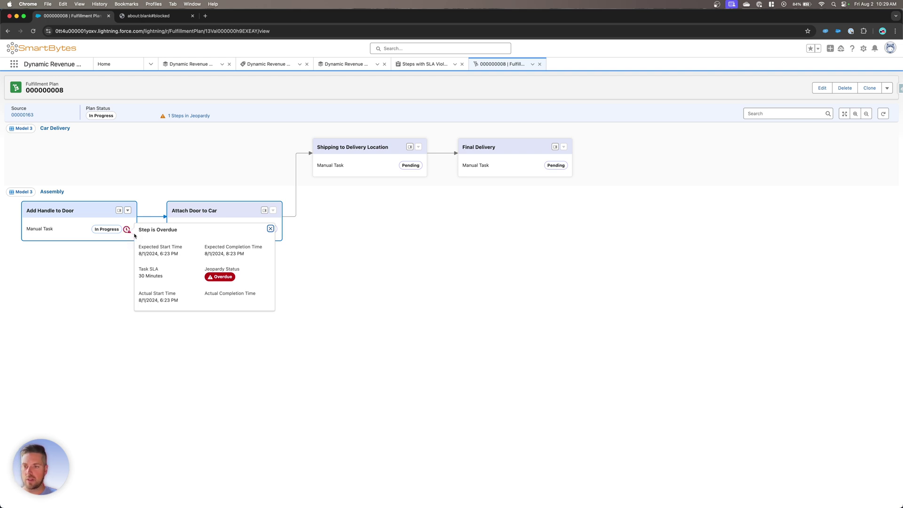
Go back to Home and review pending Add Handle to Door tasks, draft orders and today's tasks.
click(112, 64)
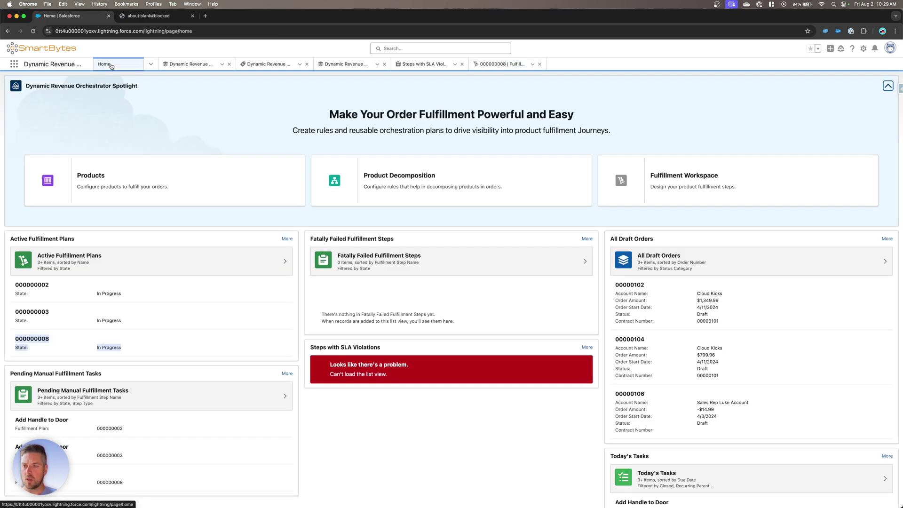
scroll(127, 194, down, 5)
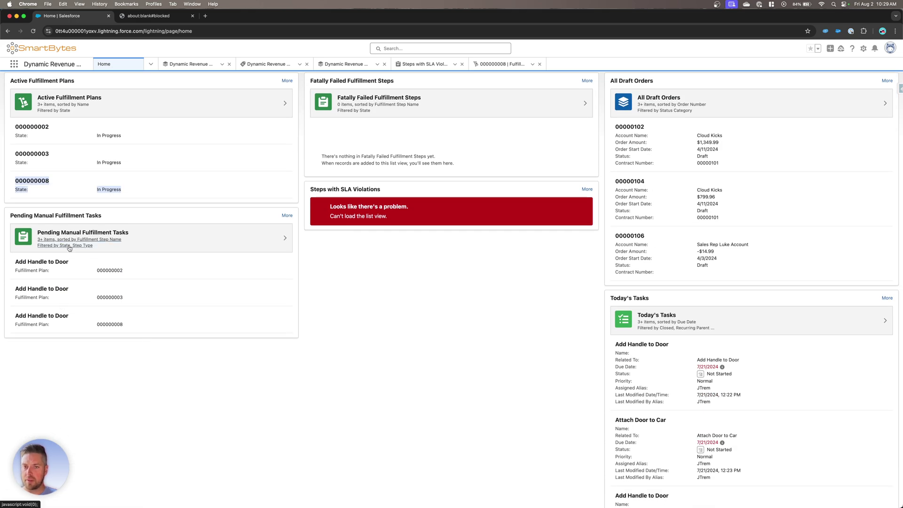
scroll(472, 144, up, 1)
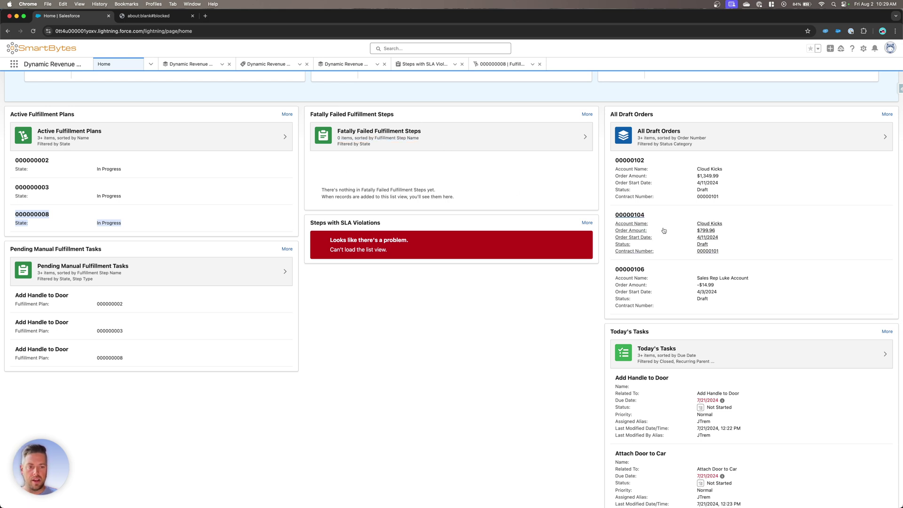
scroll(672, 254, down, 3)
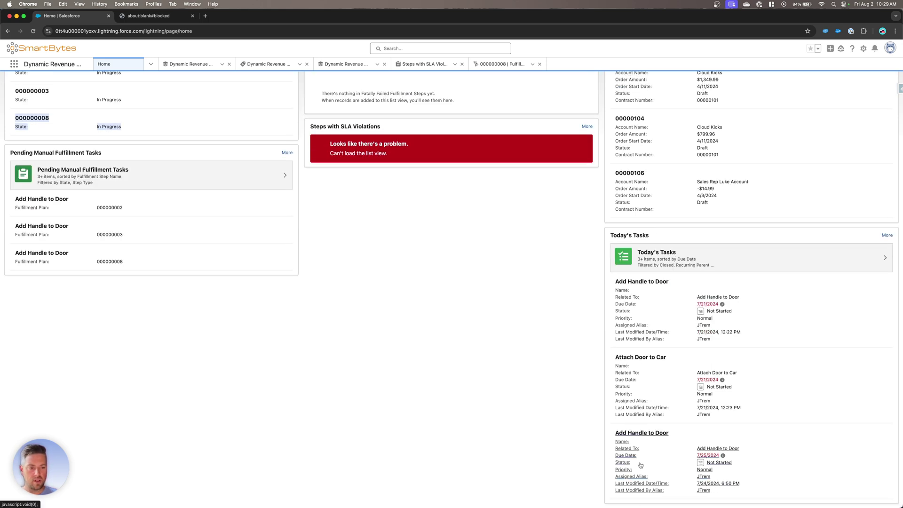